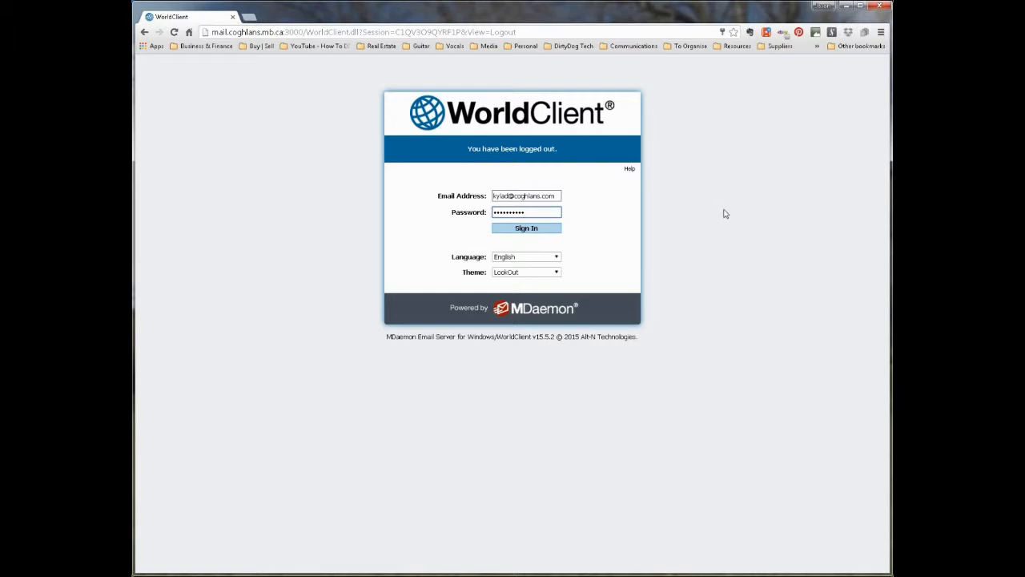
# Sign in to WorldClient with the LookOut theme selected
pyautogui.click(533, 272)
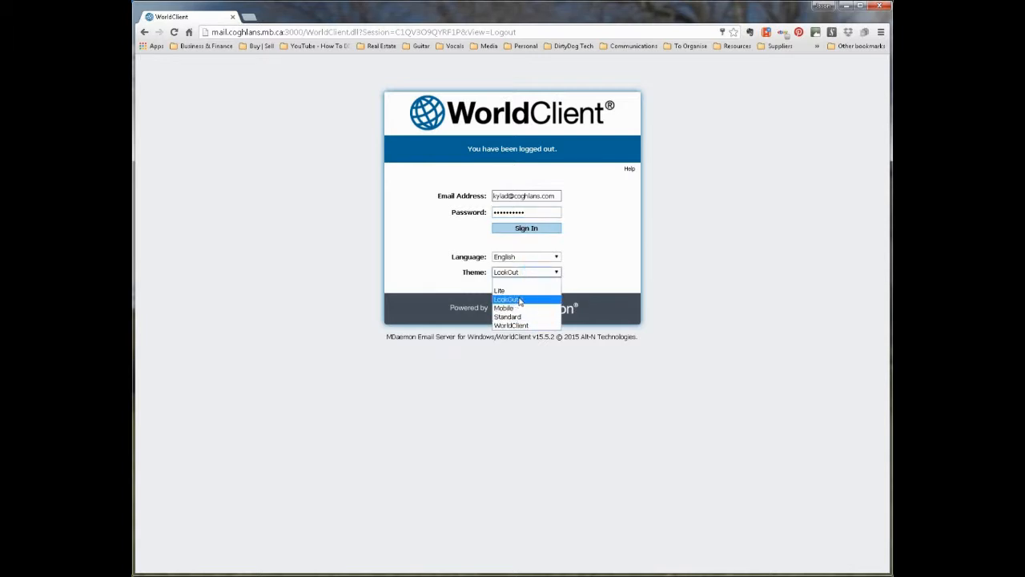
pyautogui.click(521, 301)
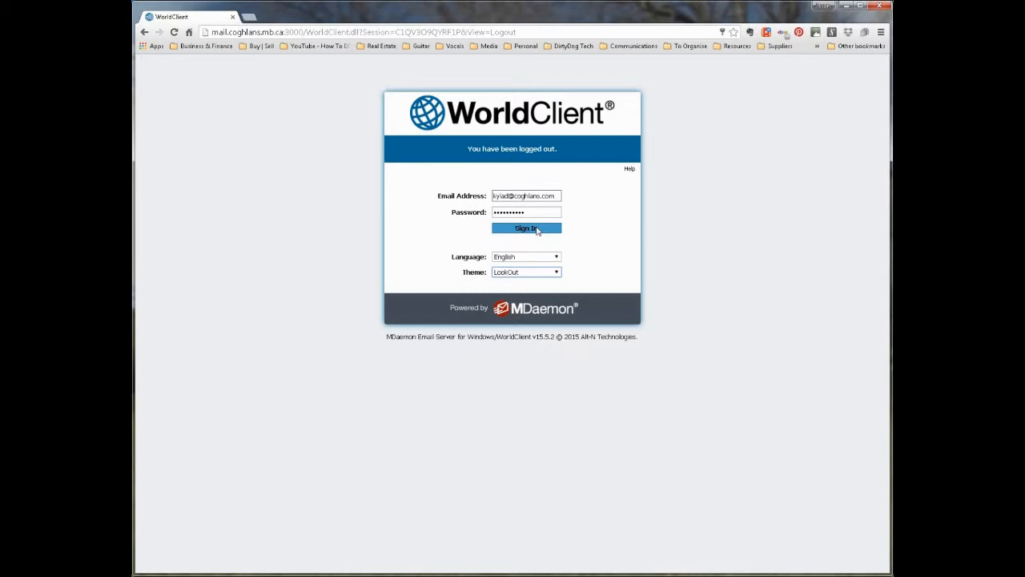
pyautogui.click(542, 229)
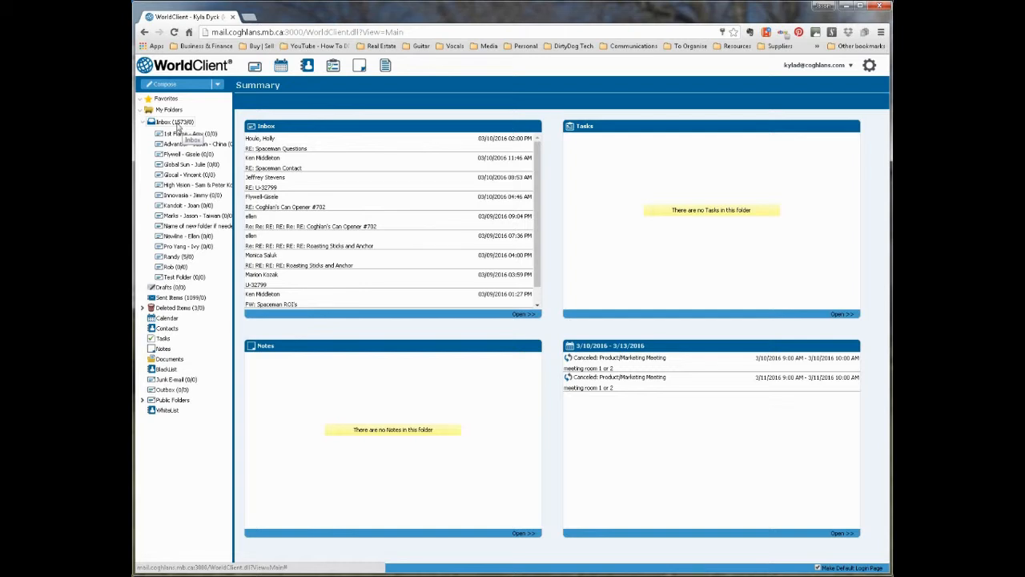
# Add Inbox to favorites, then open the Folders management page from its context menu
pyautogui.click(173, 123)
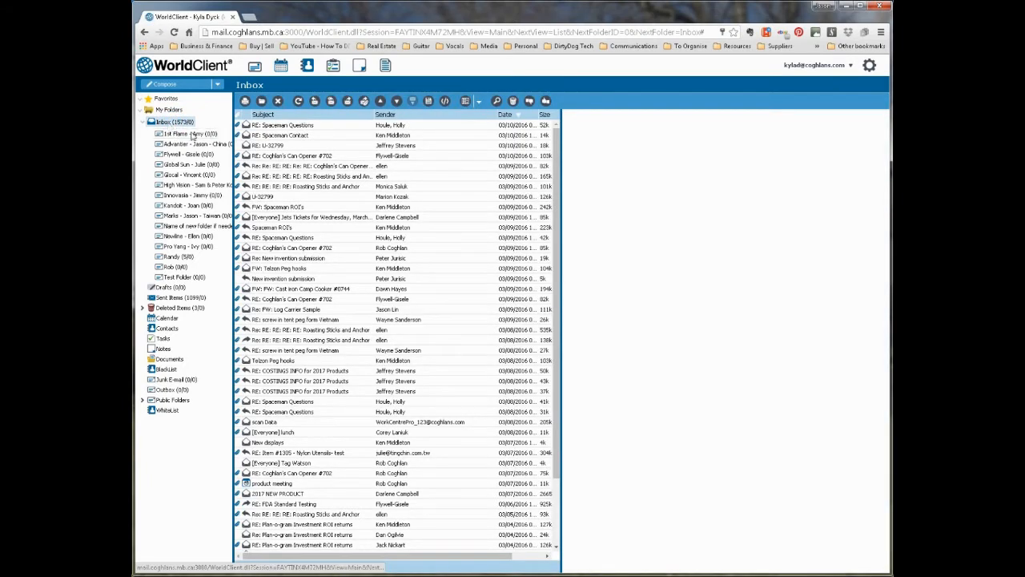
pyautogui.rightClick(177, 125)
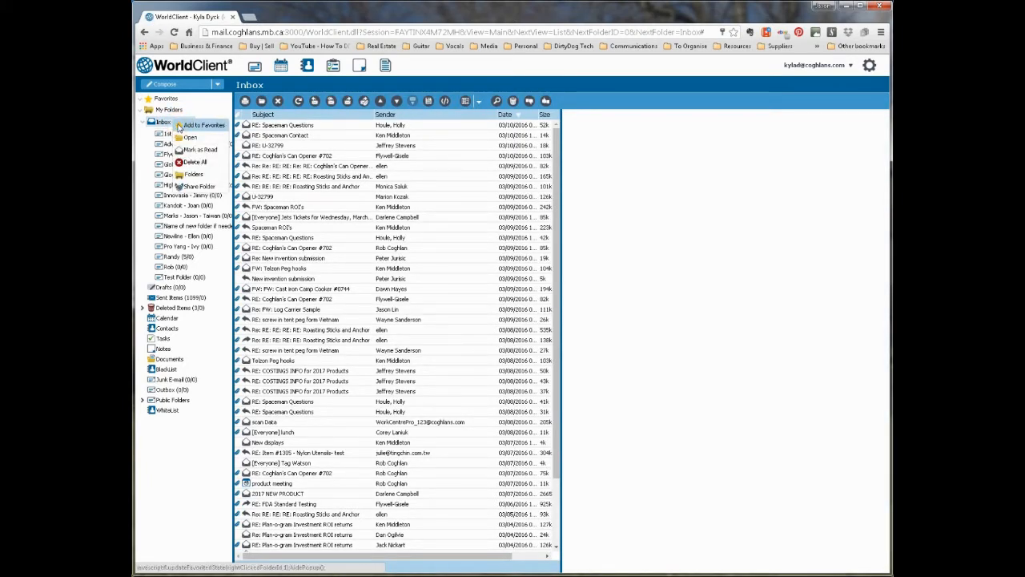
pyautogui.click(180, 126)
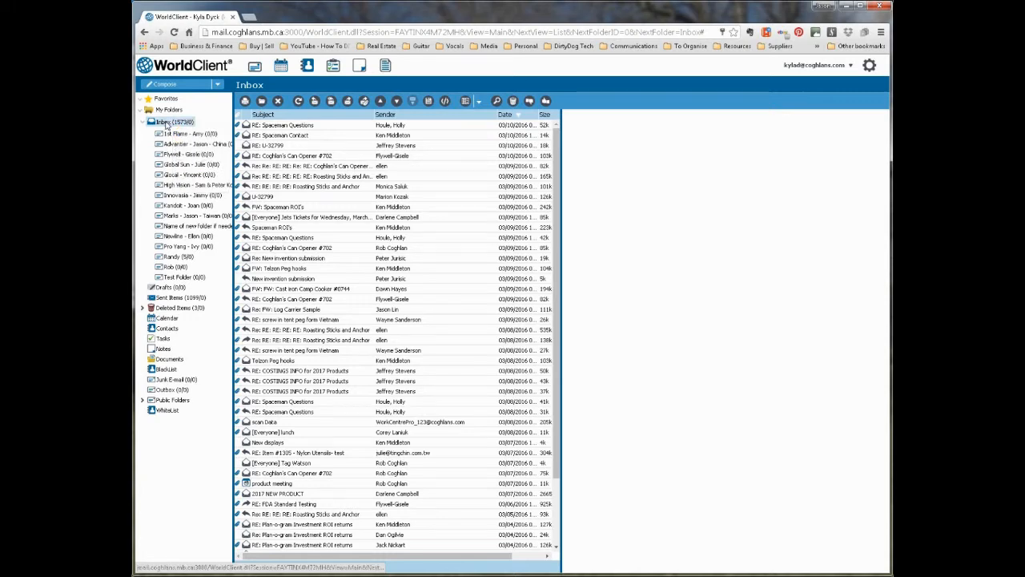
pyautogui.rightClick(165, 123)
pyautogui.click(181, 173)
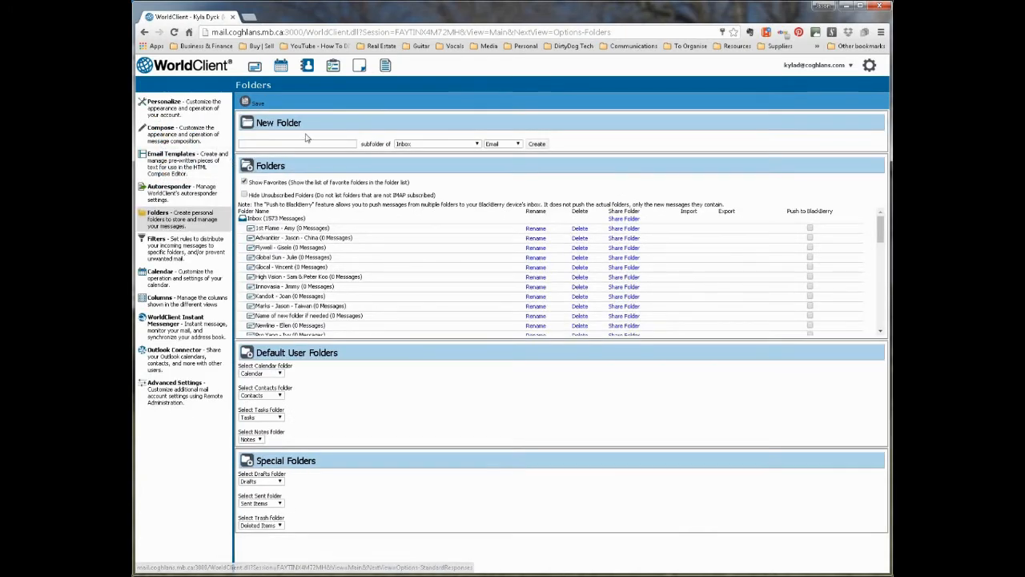
# Try to create 'Test Folder' under Inbox and dismiss the already-exists warning
pyautogui.click(295, 143)
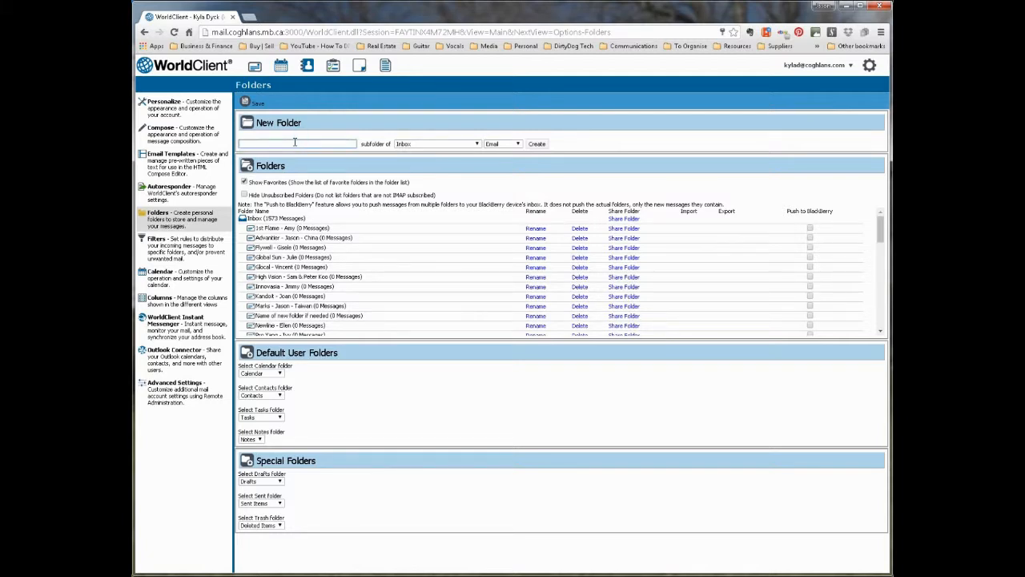
pyautogui.write('Test Folder')
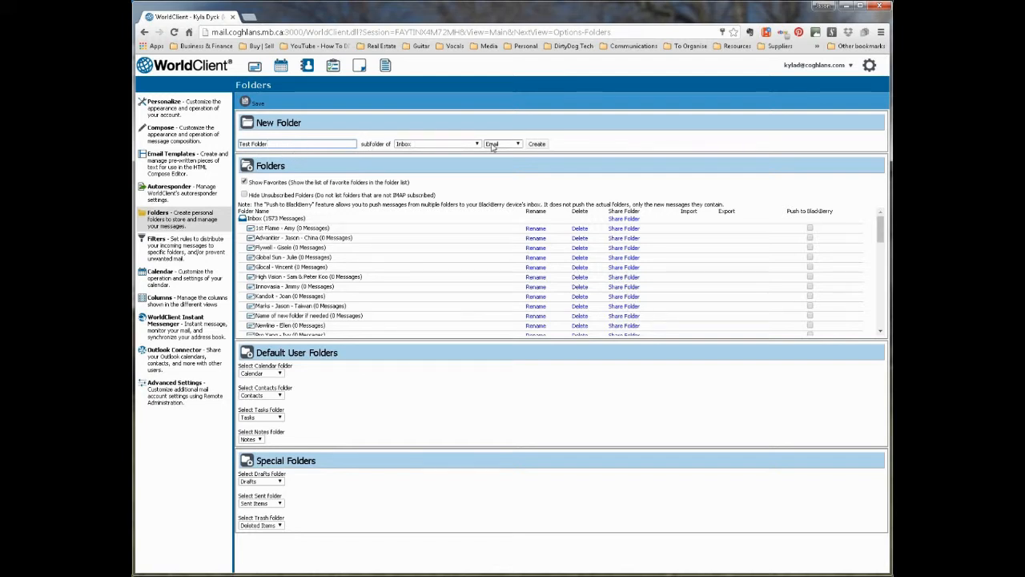
pyautogui.click(537, 144)
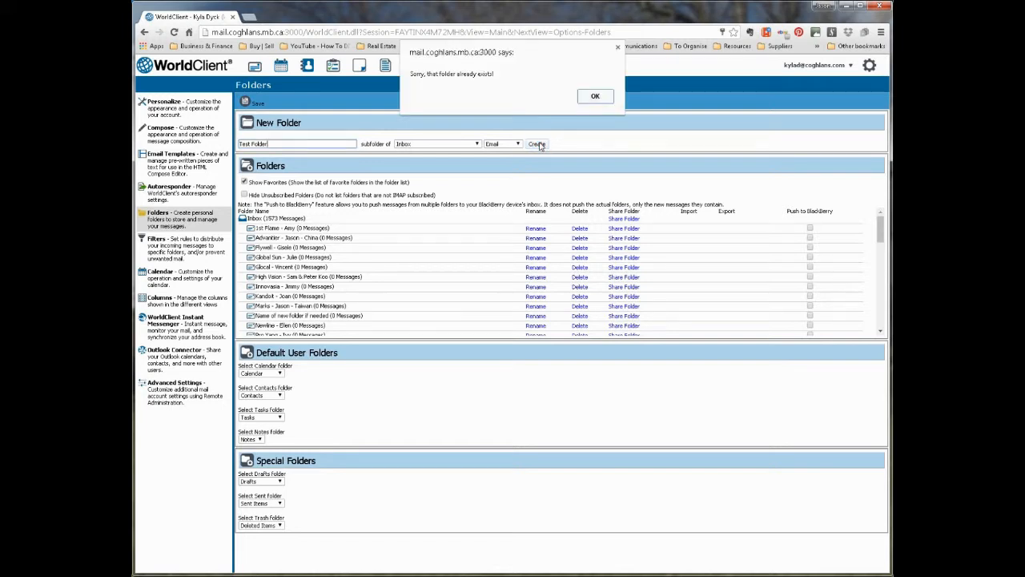
pyautogui.click(595, 97)
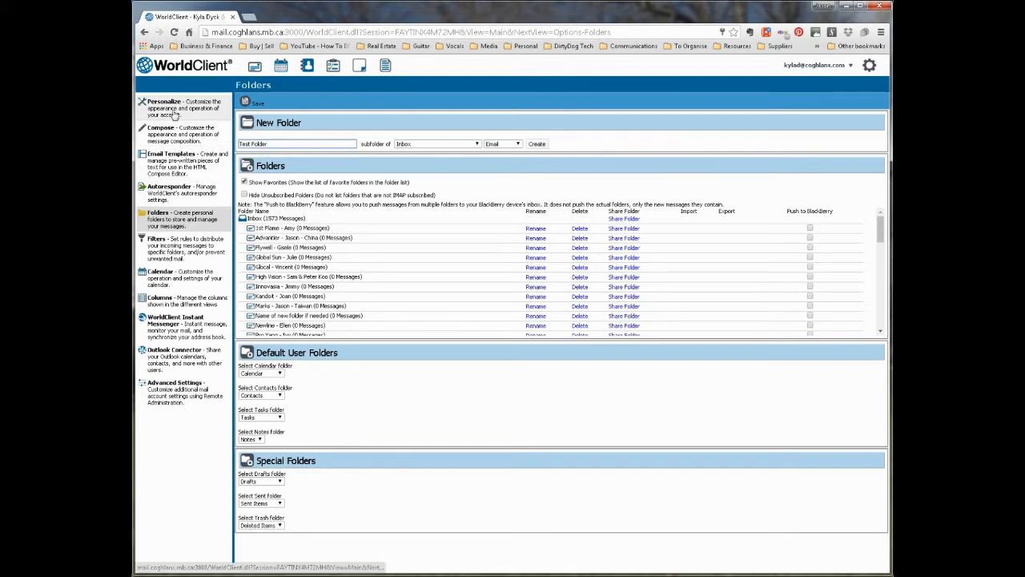
# Confirm Test Folder is empty, return to the Inbox, and show the settings gear menu
pyautogui.click(258, 68)
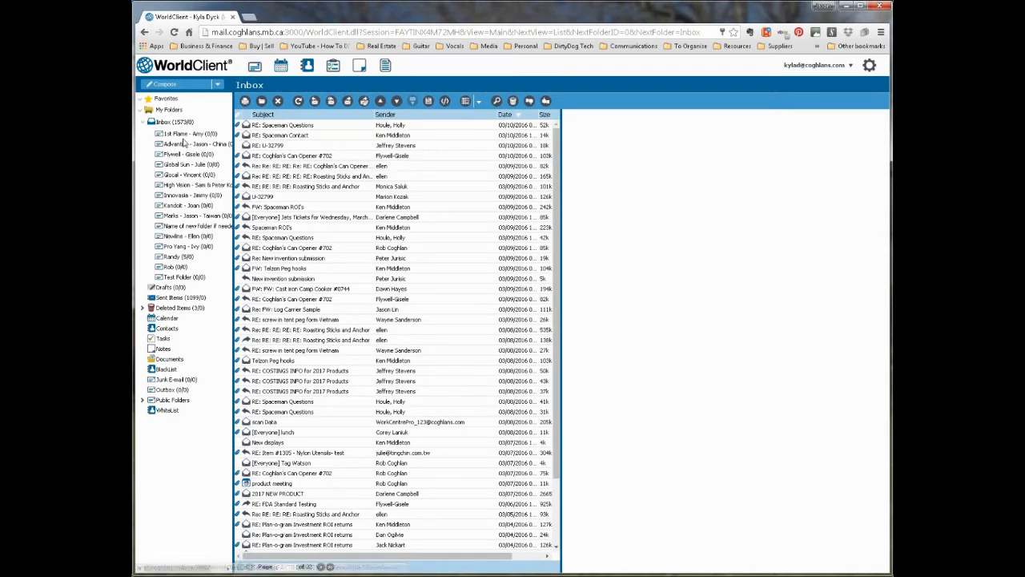
pyautogui.click(179, 277)
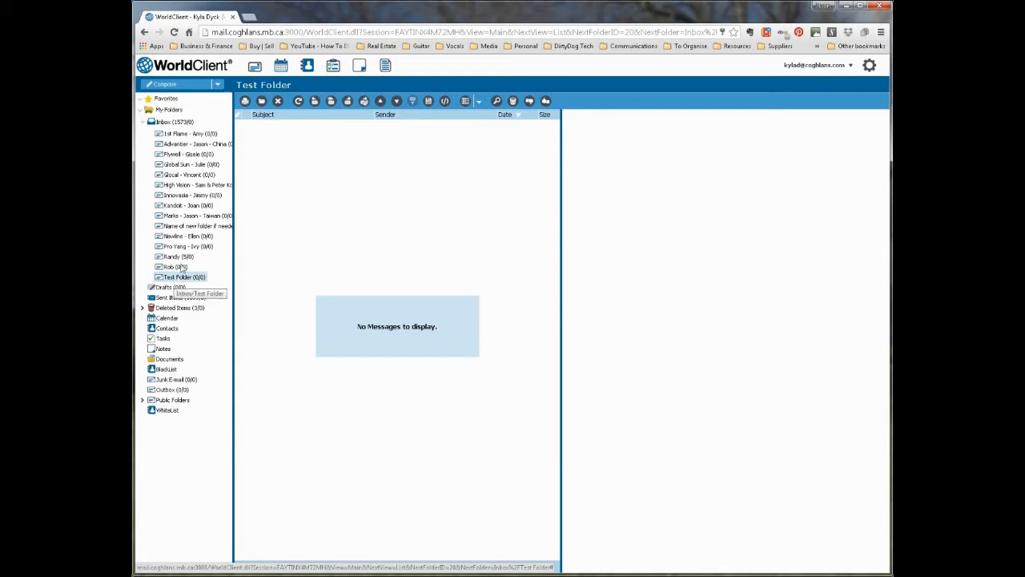
pyautogui.click(172, 122)
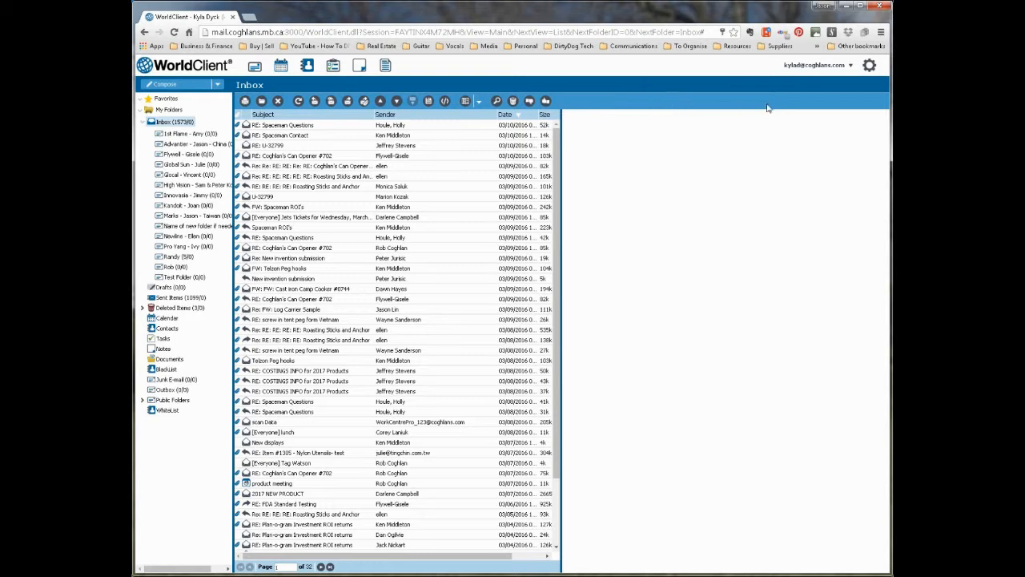
pyautogui.click(869, 67)
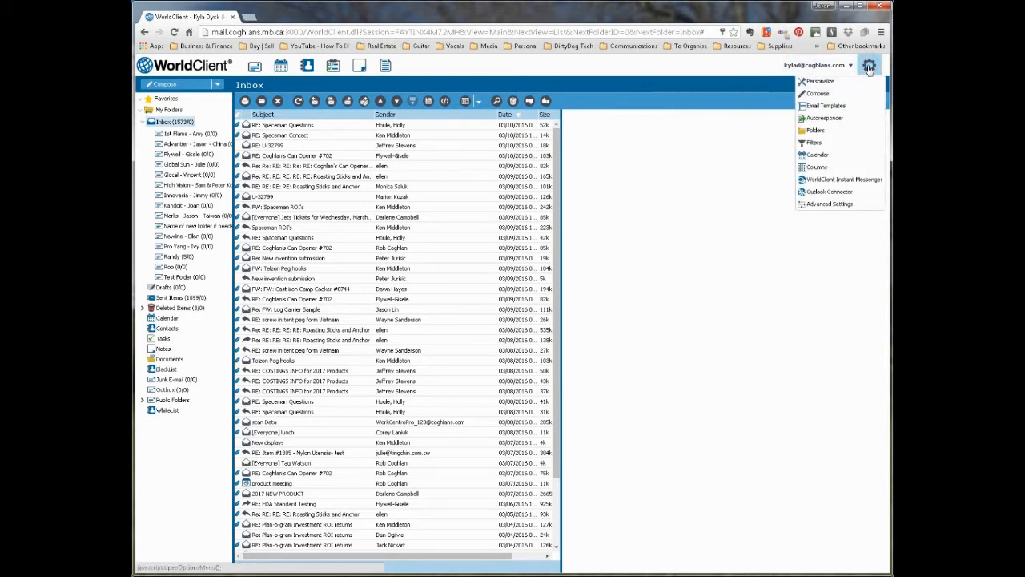
# In Filters, set the new rule's condition field to From, ready for its value
pyautogui.click(813, 144)
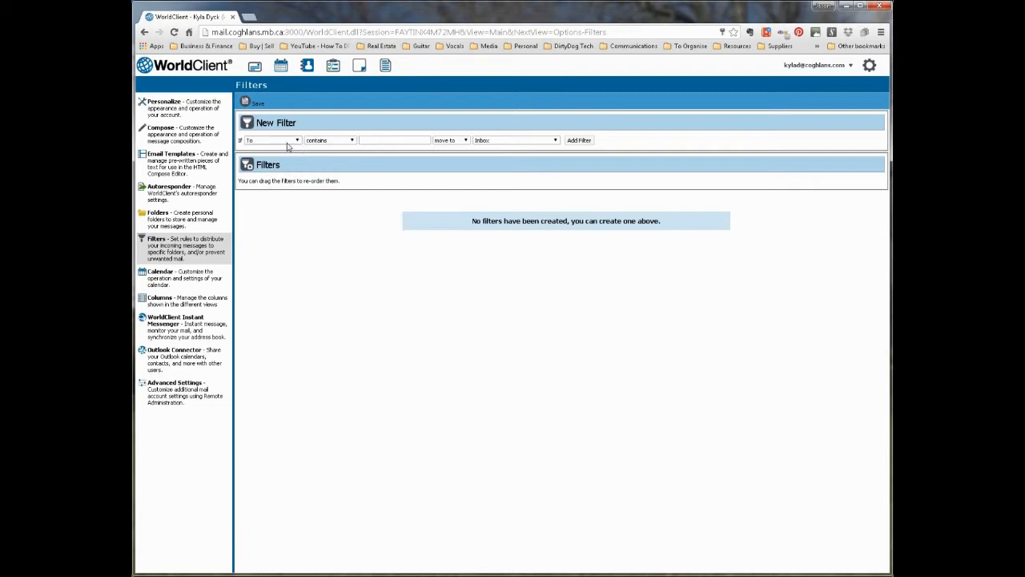
pyautogui.click(269, 143)
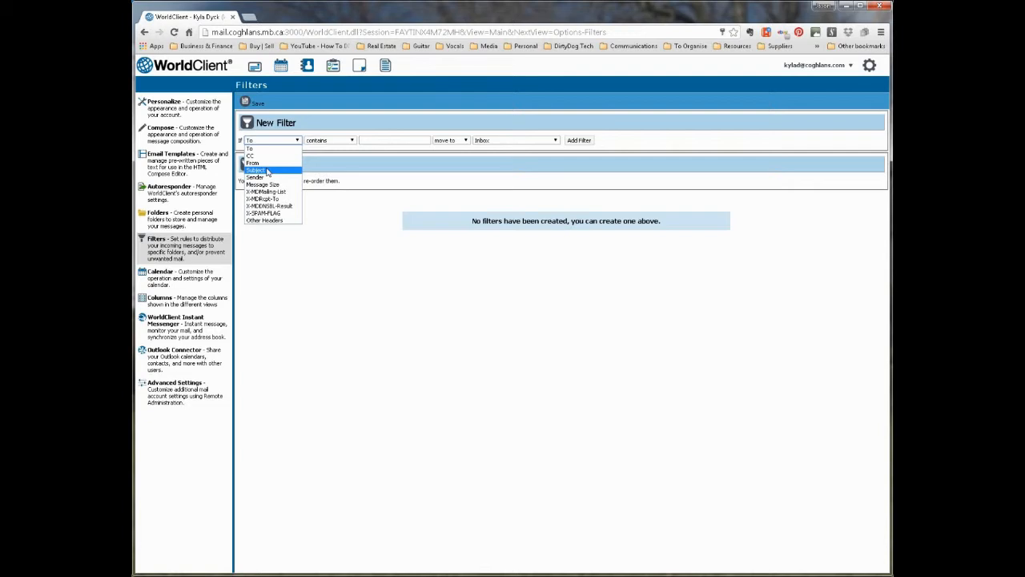
pyautogui.click(268, 171)
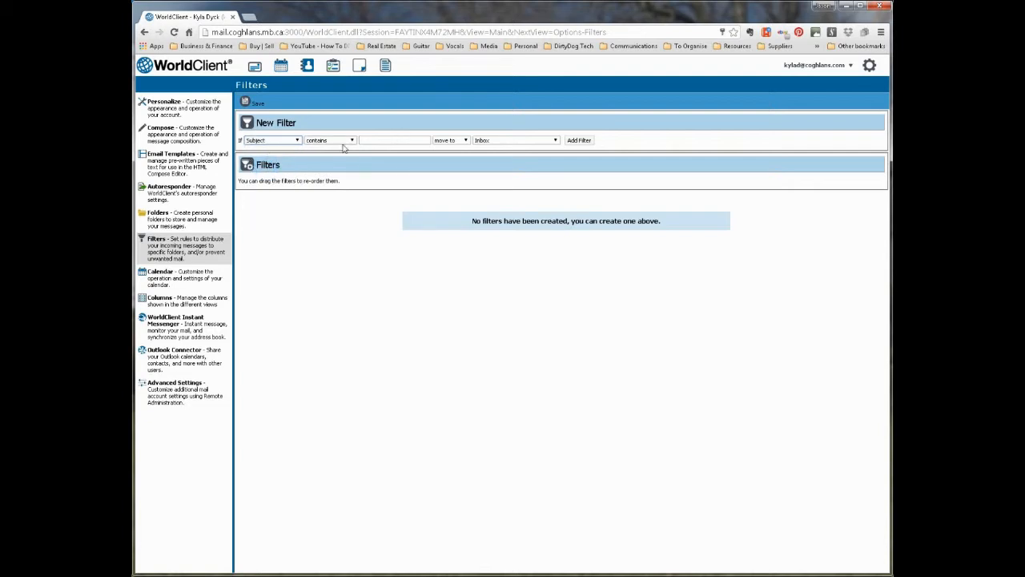
pyautogui.click(290, 145)
pyautogui.click(269, 164)
pyautogui.click(279, 144)
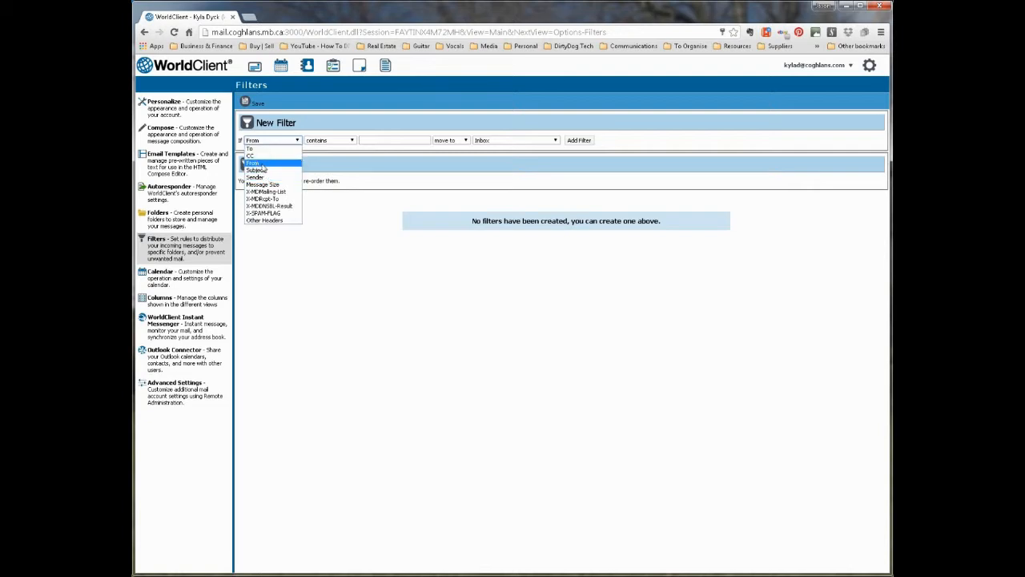
pyautogui.click(266, 163)
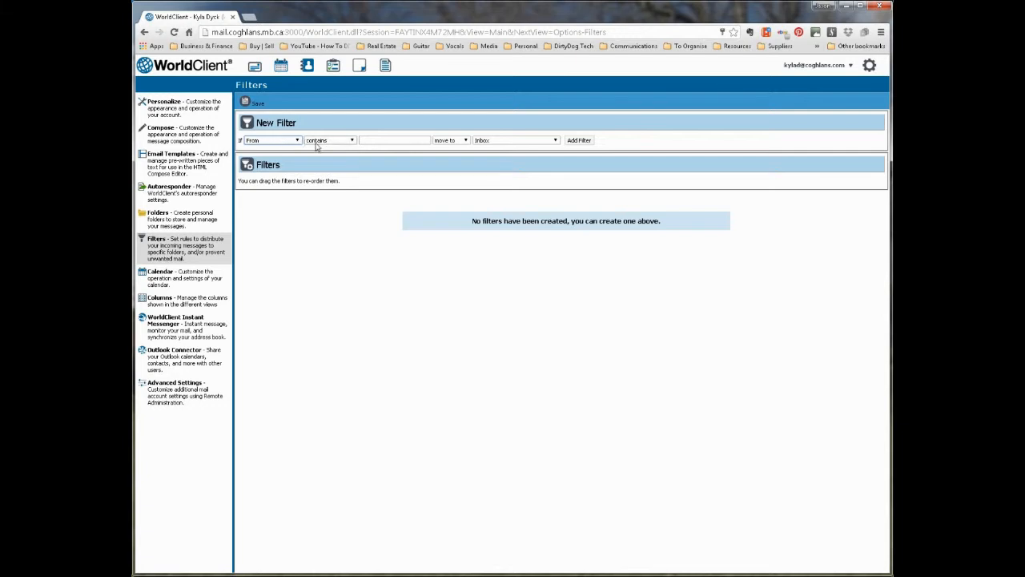
pyautogui.click(379, 140)
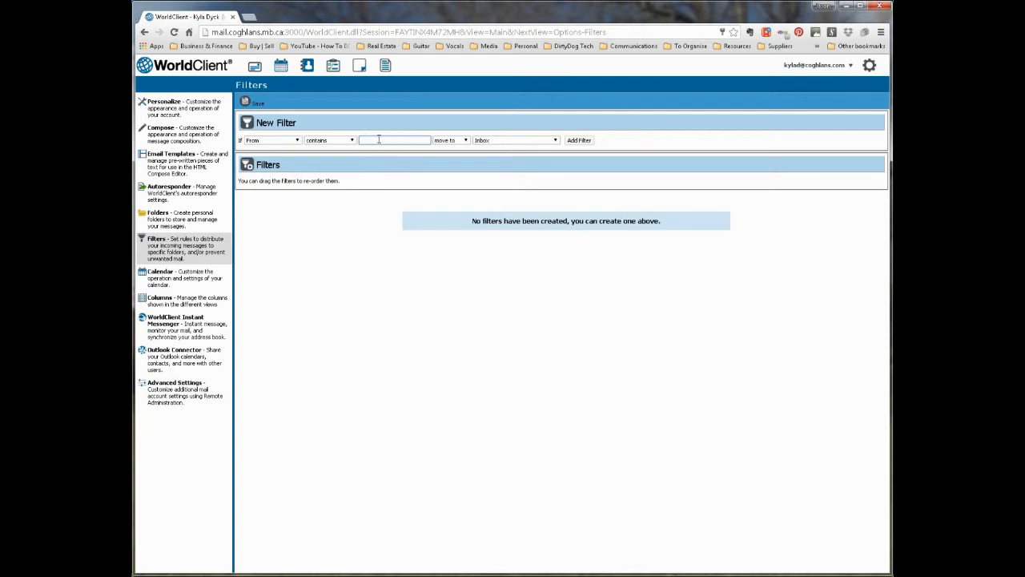
# Enter the sender's e-mail address and set the rule to move matching mail to Test Folder
pyautogui.click(494, 142)
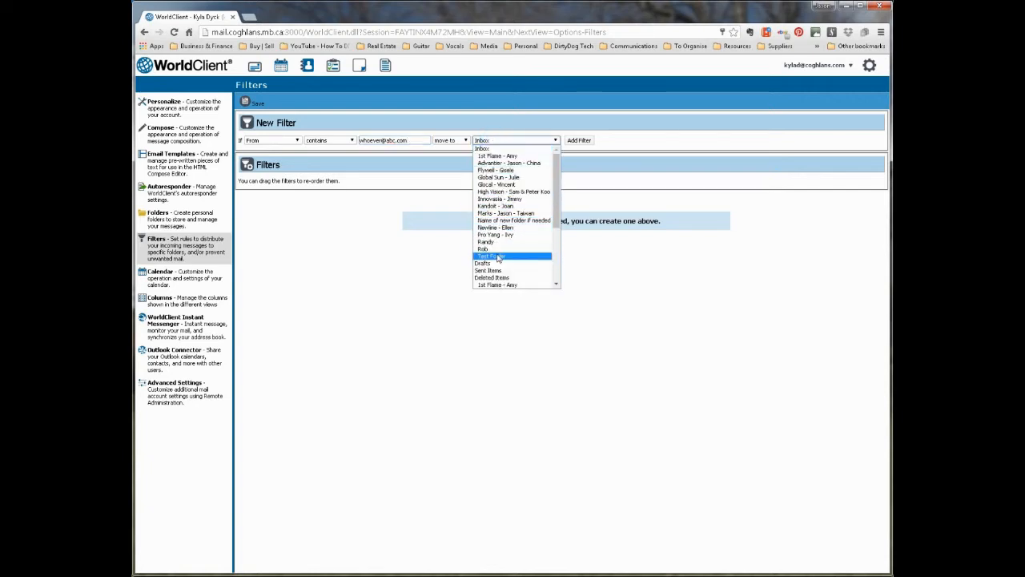
pyautogui.click(498, 255)
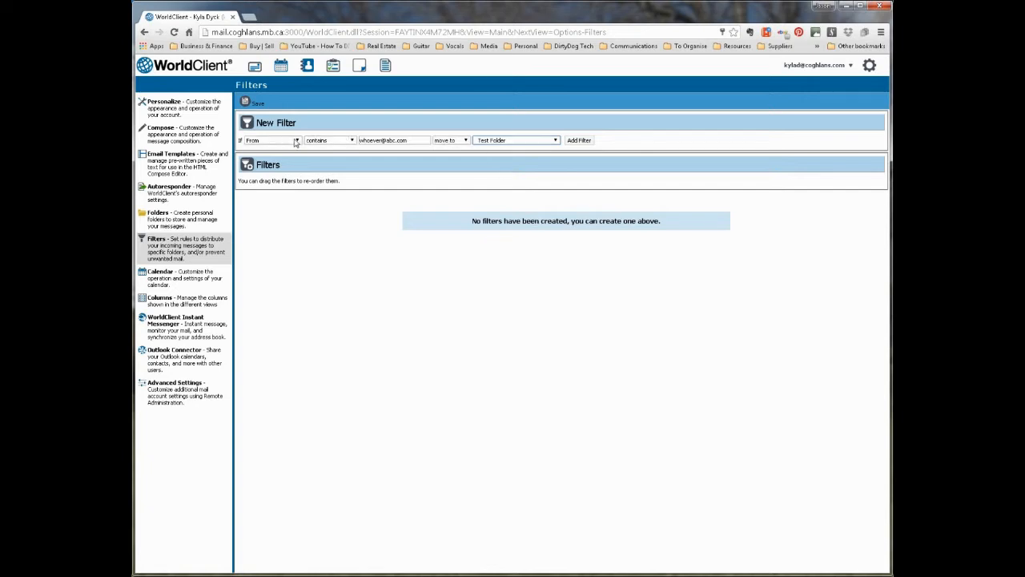
pyautogui.click(452, 141)
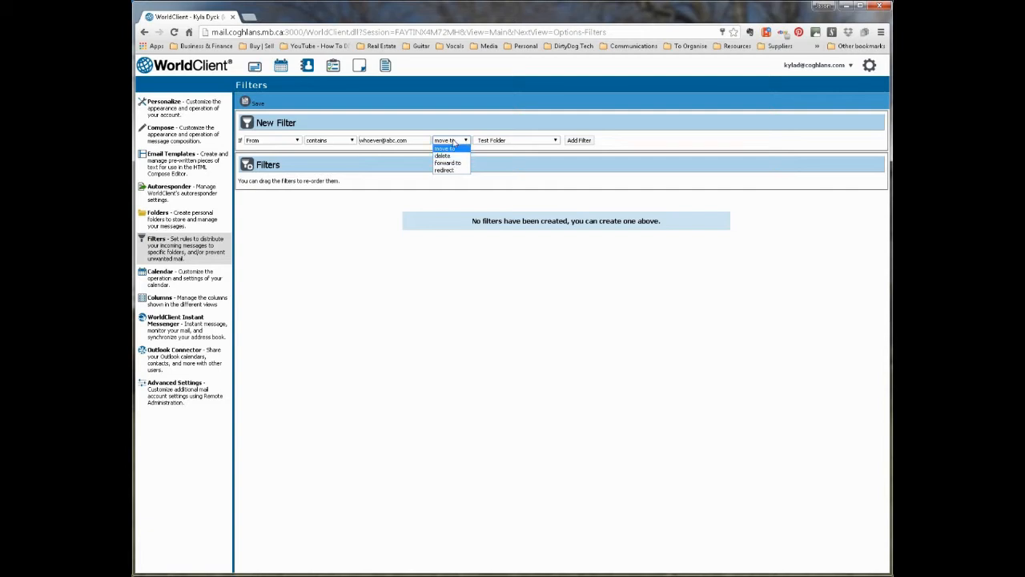
pyautogui.click(454, 141)
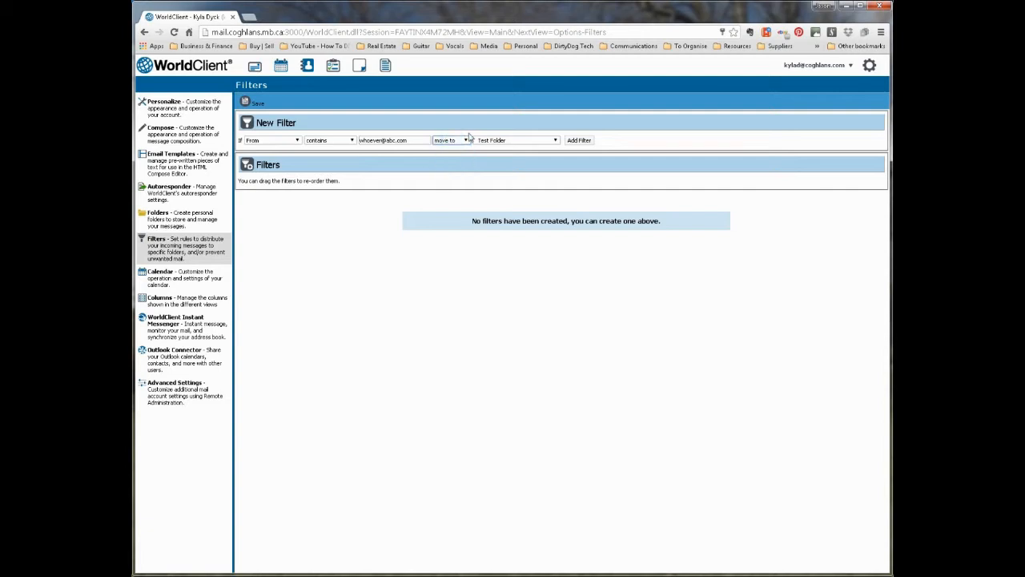
# Add Filter 1, delete it again with confirmation, and sign out of the account
pyautogui.click(578, 141)
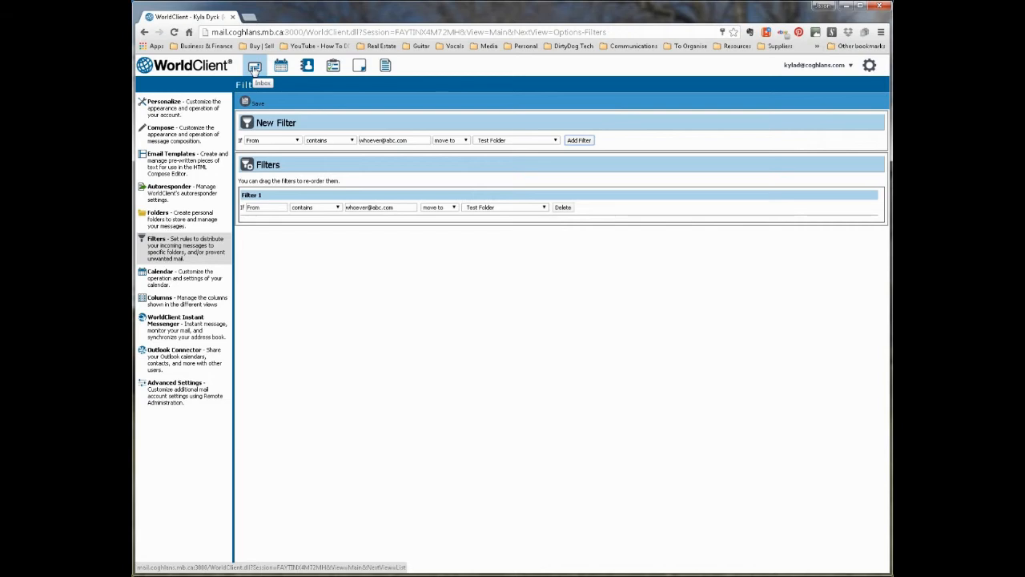
pyautogui.click(564, 208)
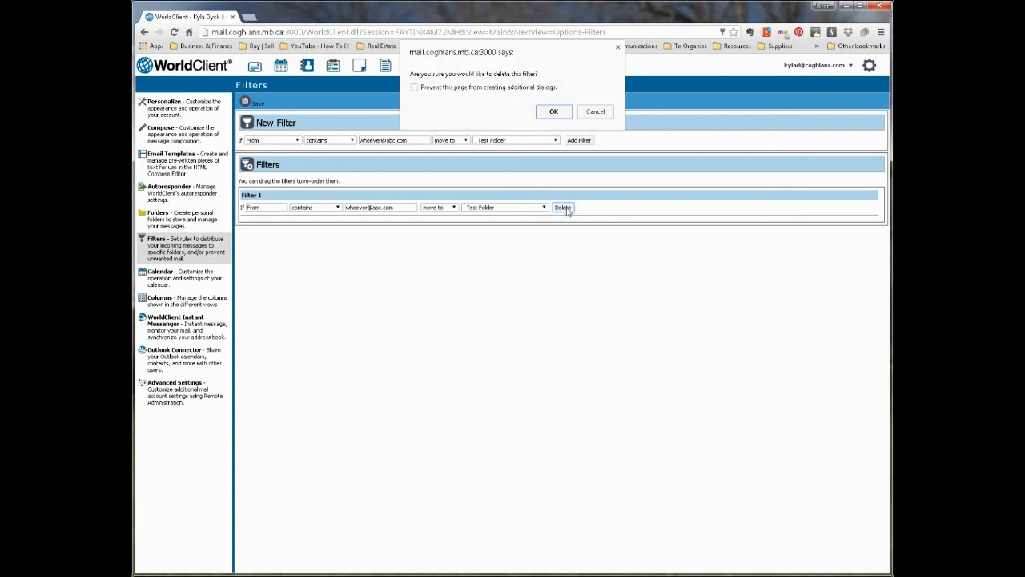
pyautogui.click(554, 112)
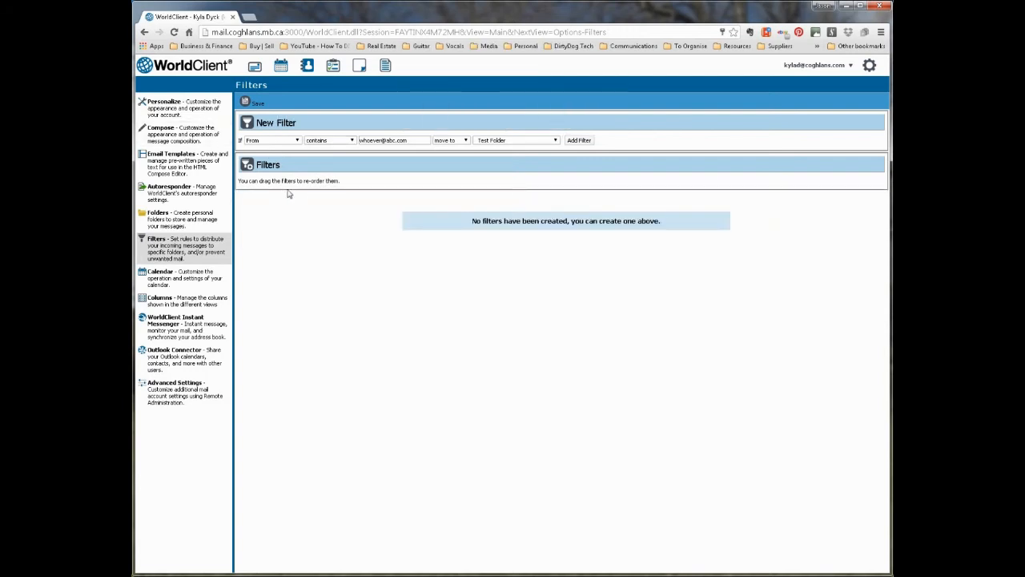
pyautogui.click(837, 66)
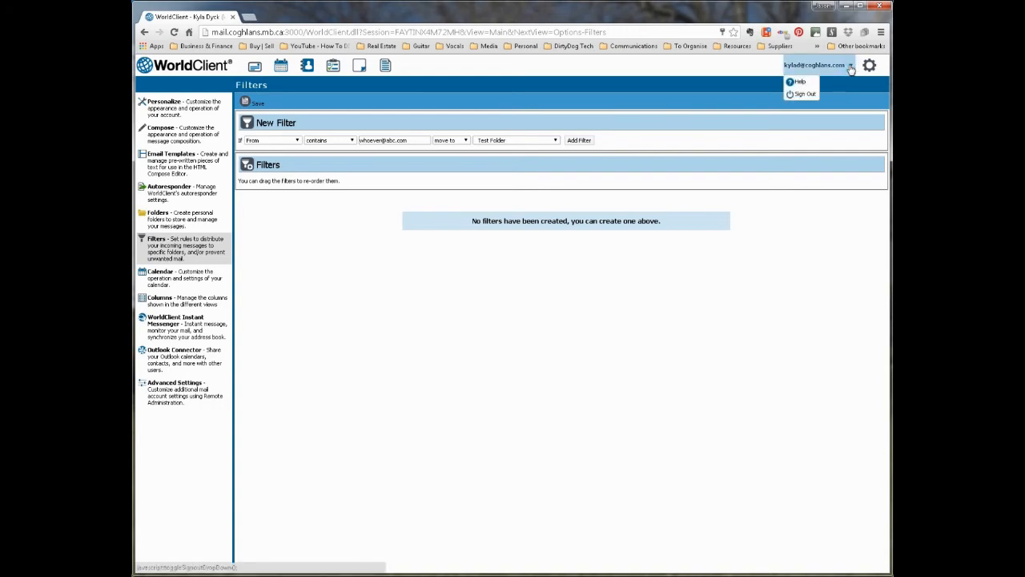
pyautogui.click(804, 95)
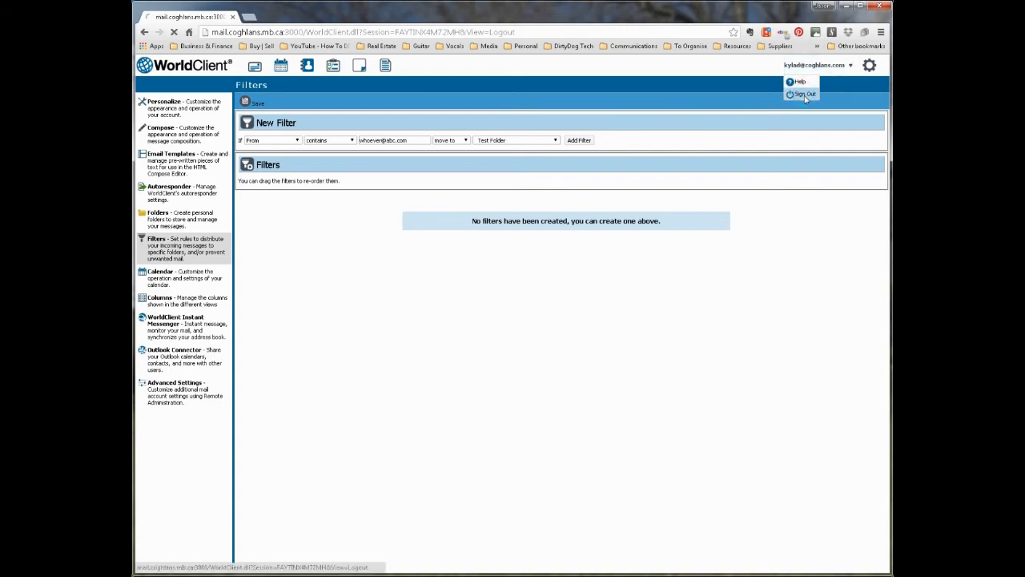